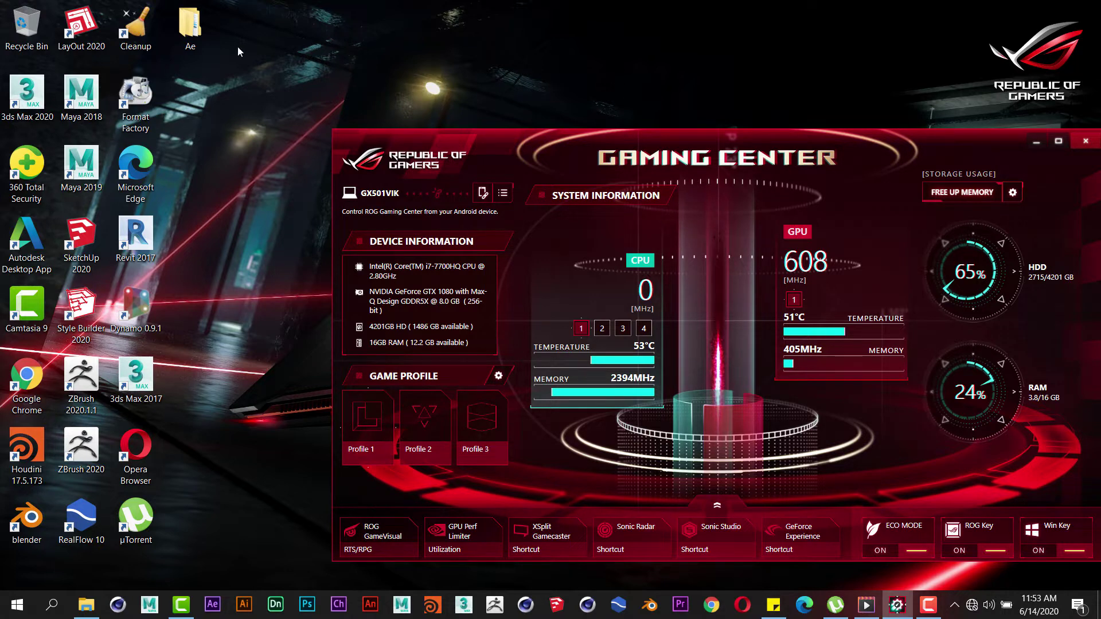
# Open the ADOBE AFTER EFFECT folder inside the Ae folder on the desktop
pyautogui.click(200, 33)
pyautogui.doubleClick(199, 33)
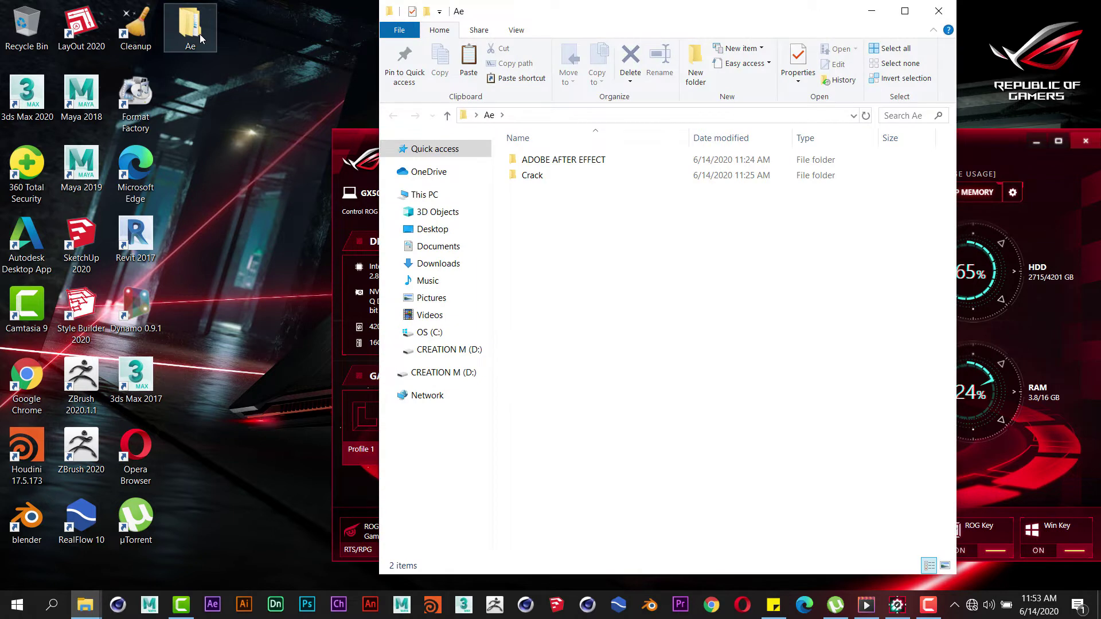
pyautogui.doubleClick(552, 160)
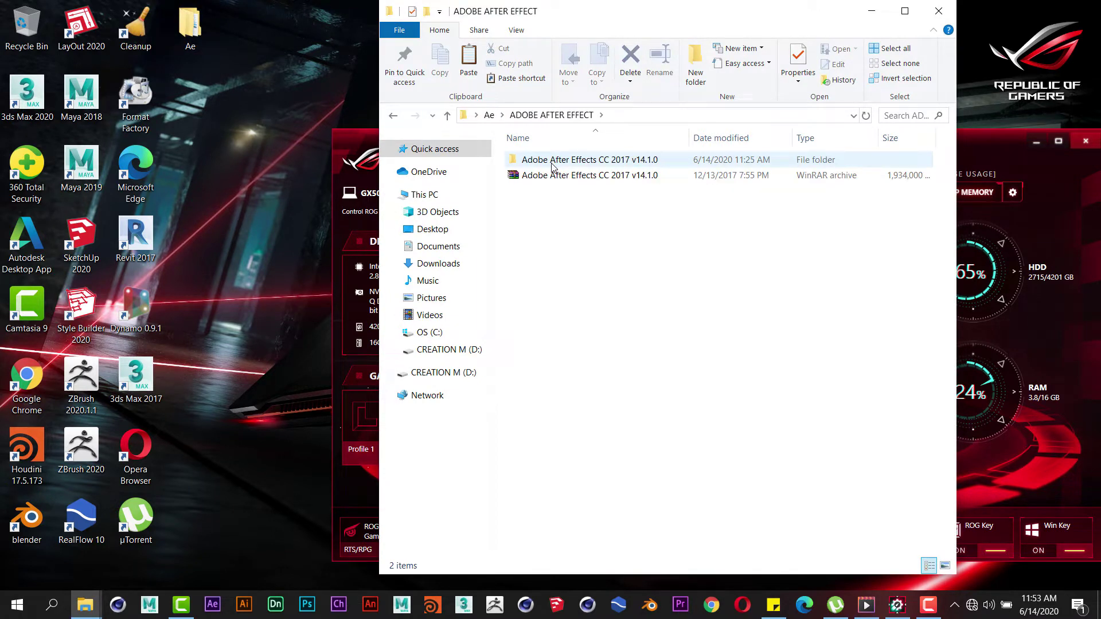
pyautogui.click(573, 181)
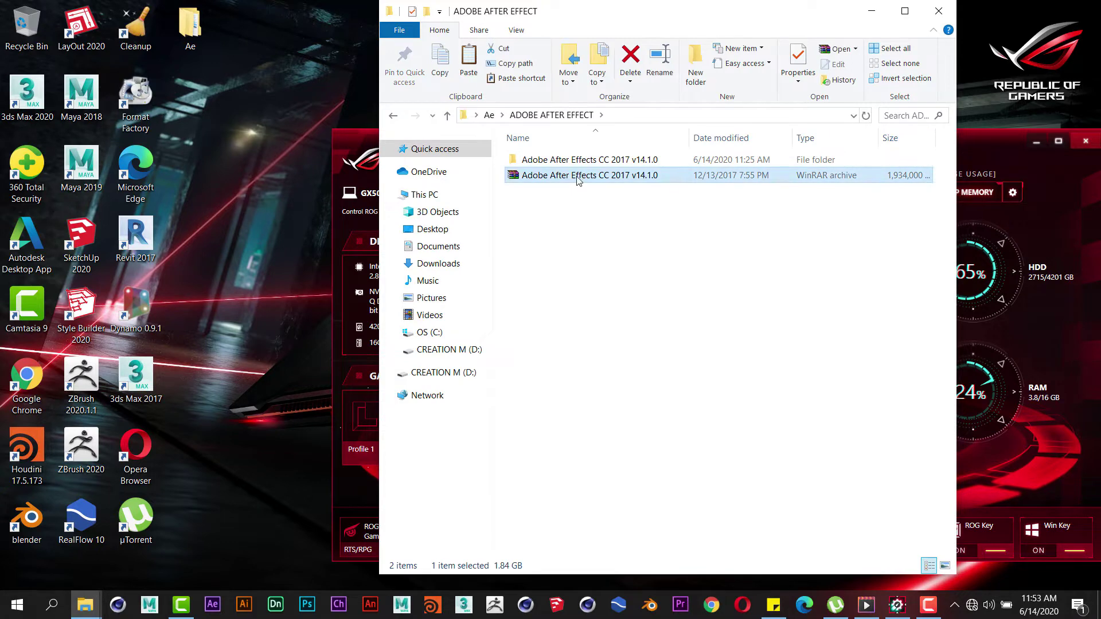
pyautogui.rightClick(579, 177)
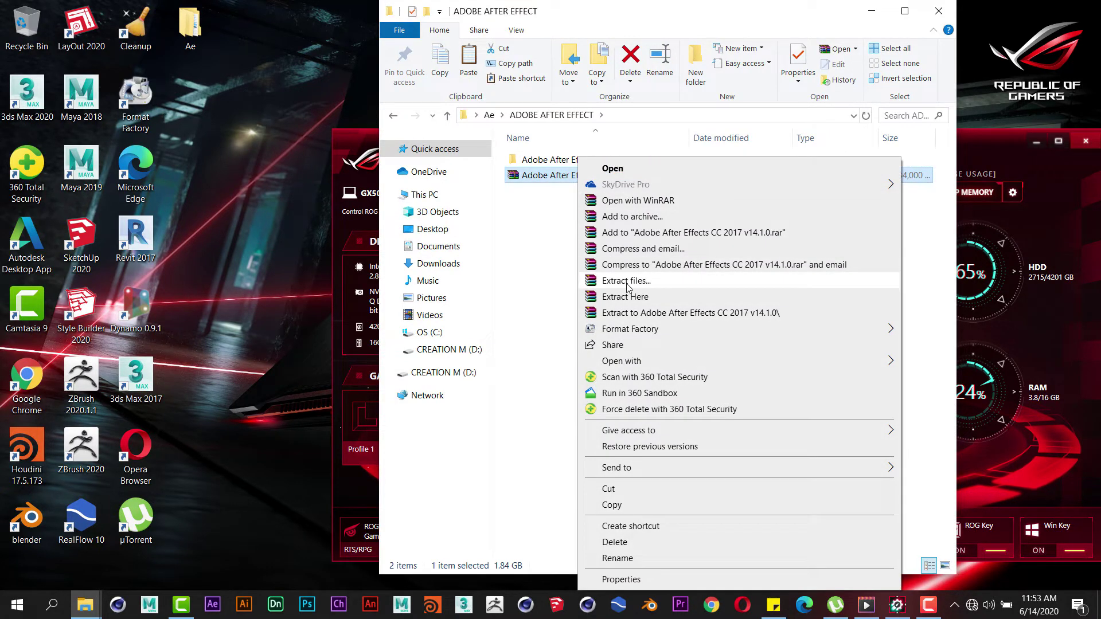
pyautogui.click(531, 222)
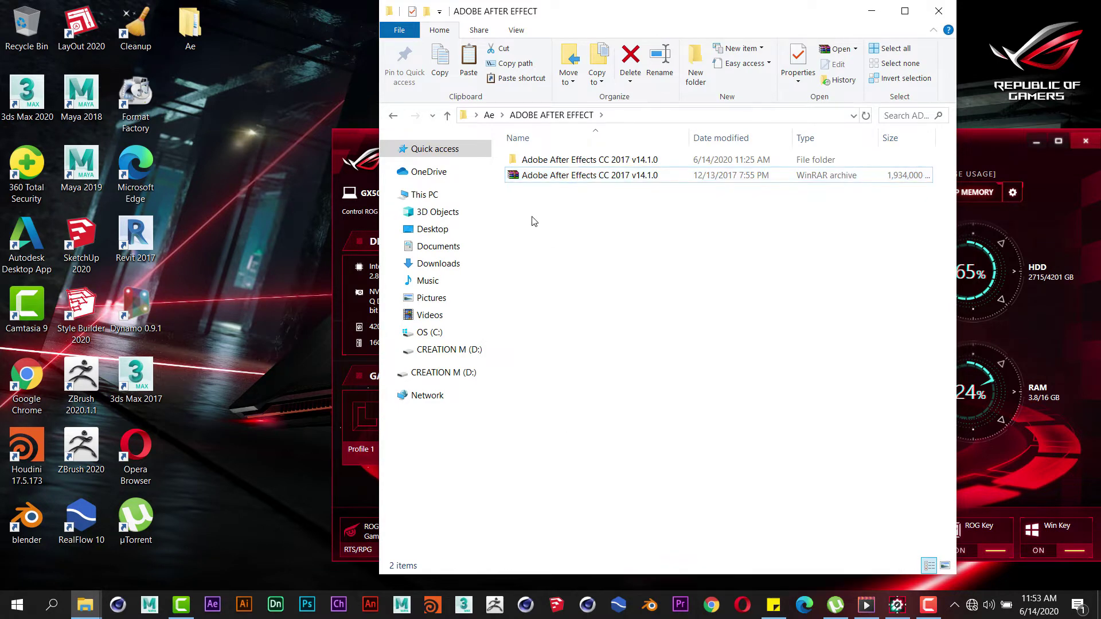
# Open the extracted Adobe After Effects CC 2017 v14.1.0 folder and run its setup application as administrator
pyautogui.doubleClick(550, 161)
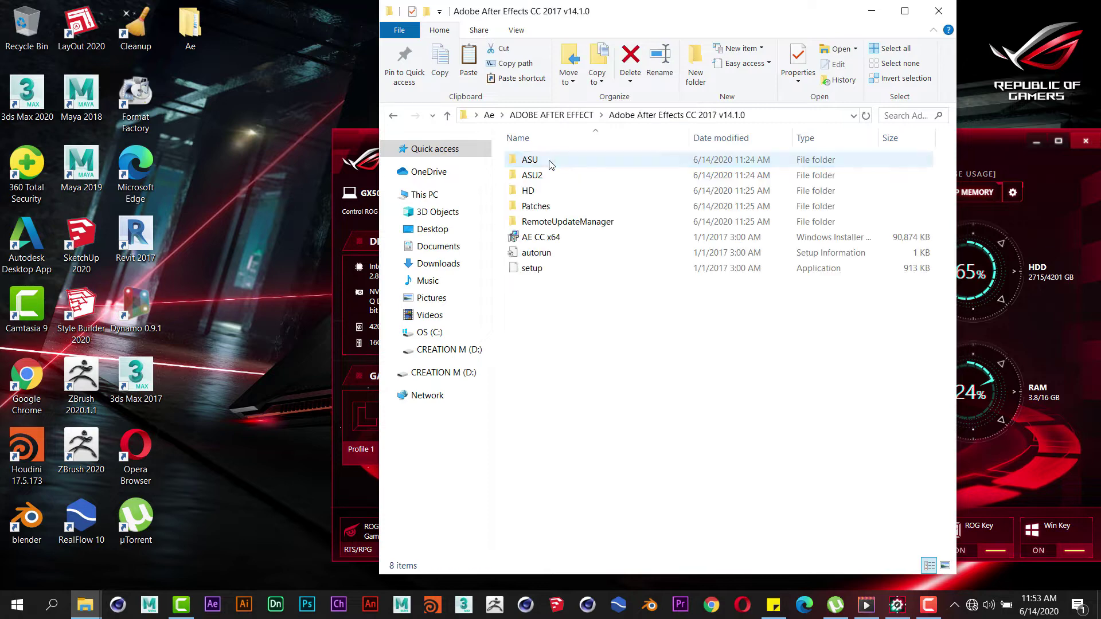
pyautogui.click(552, 160)
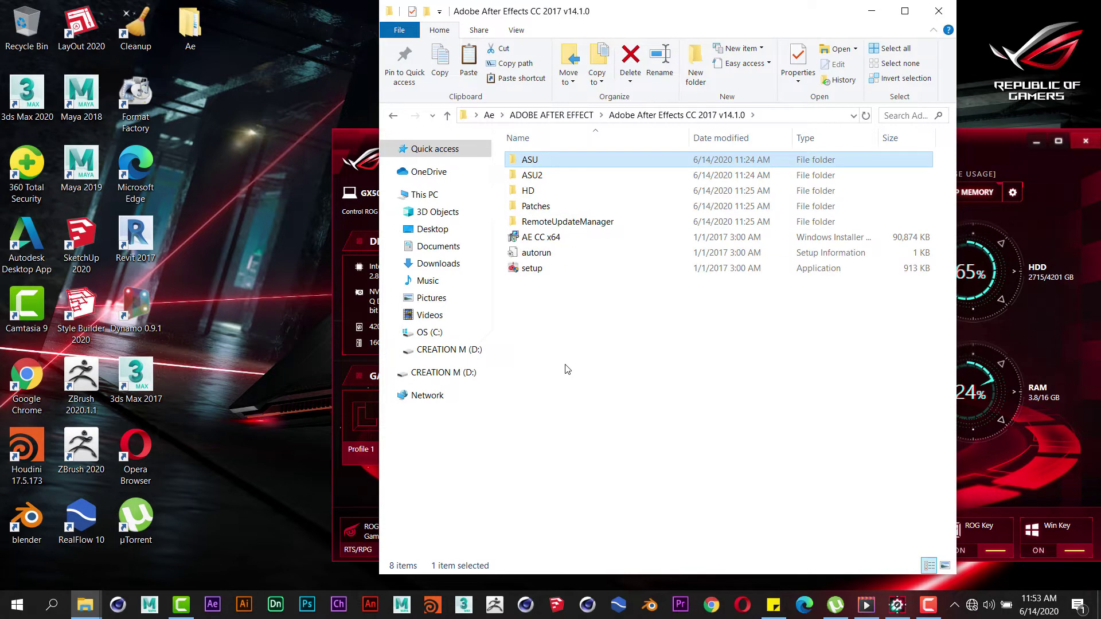
pyautogui.click(555, 268)
pyautogui.rightClick(555, 267)
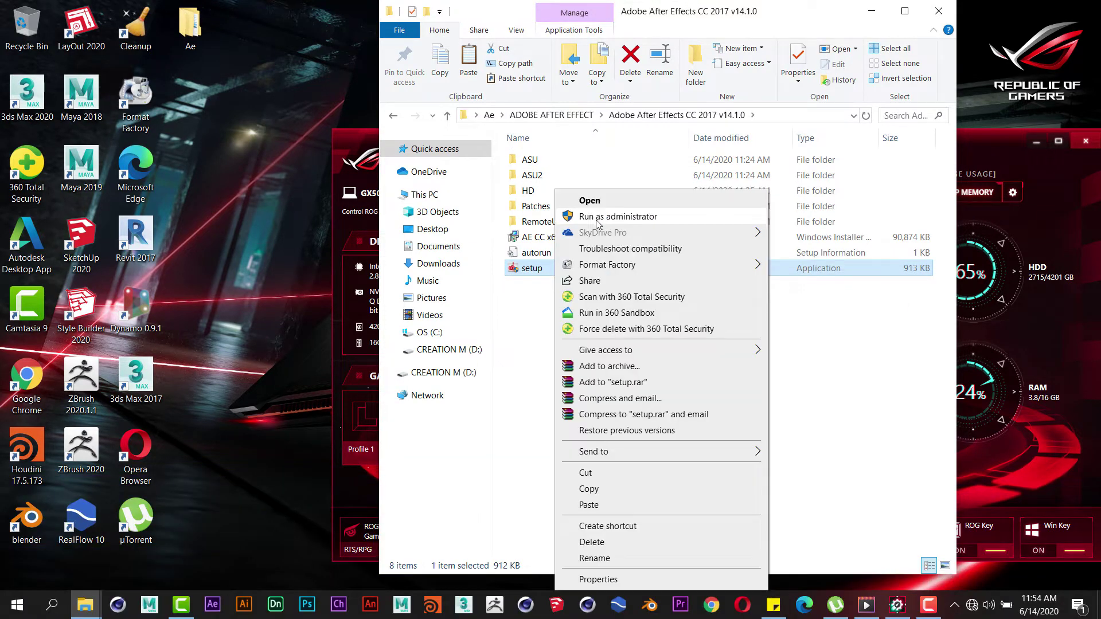
pyautogui.click(597, 223)
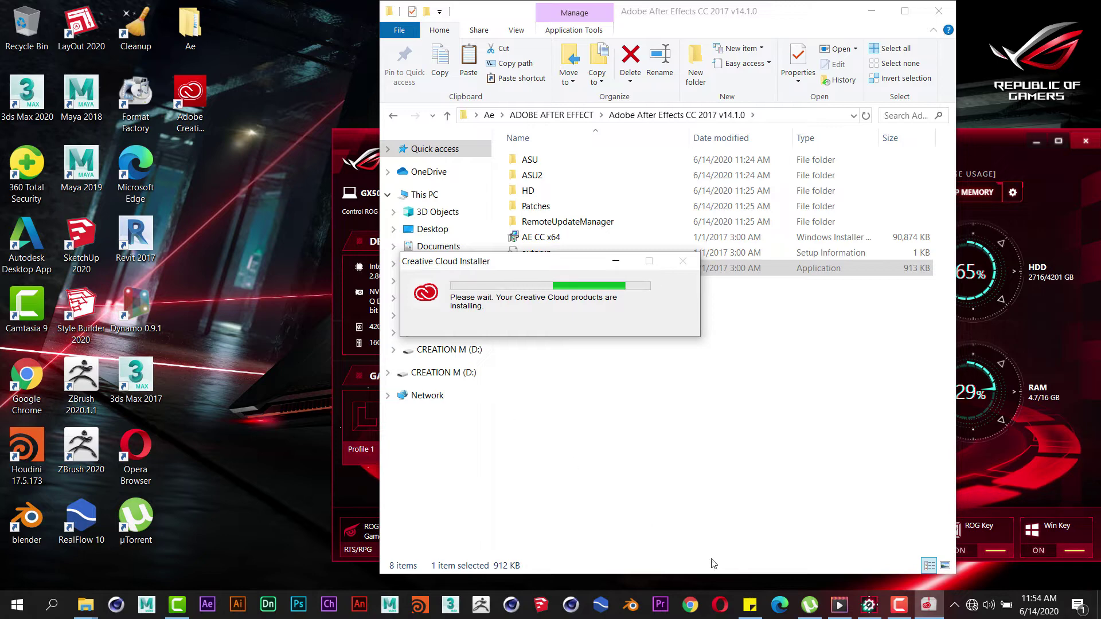
# Switch to the video player, replay part of the Liquid Logo Animation clip, and minimize the player
pyautogui.click(846, 612)
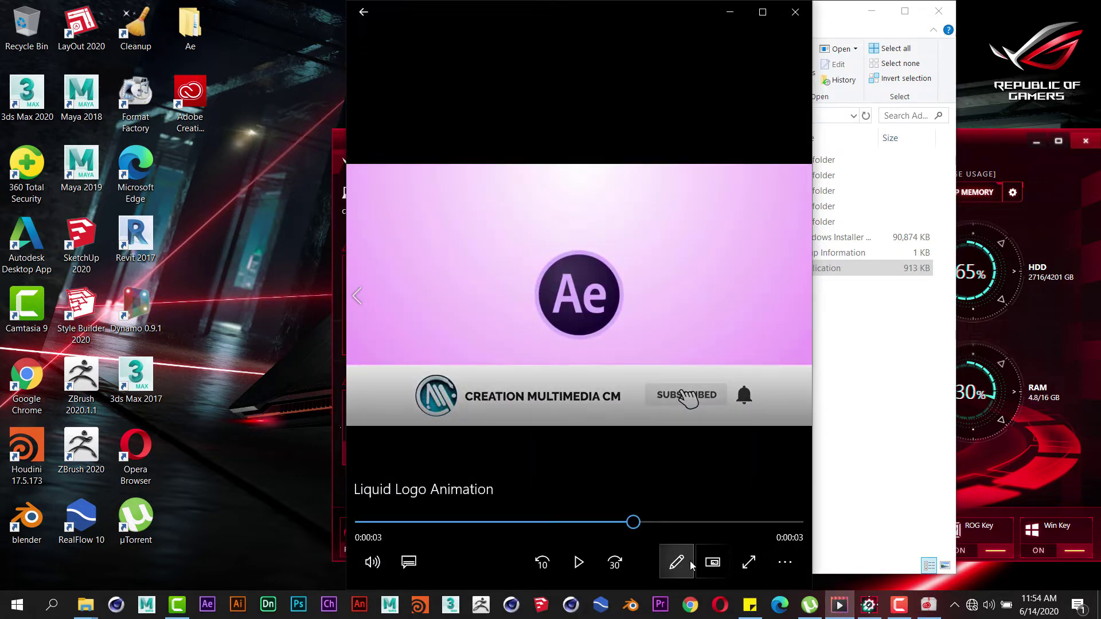
pyautogui.click(589, 567)
pyautogui.moveTo(573, 522); pyautogui.dragTo(488, 527)
pyautogui.click(578, 562)
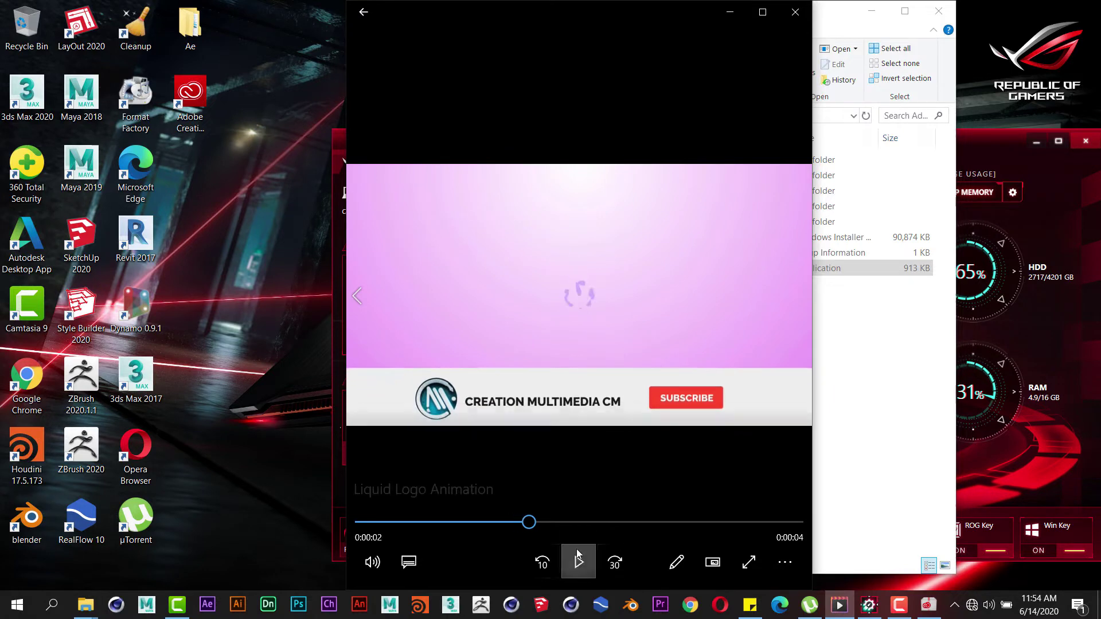
pyautogui.click(730, 11)
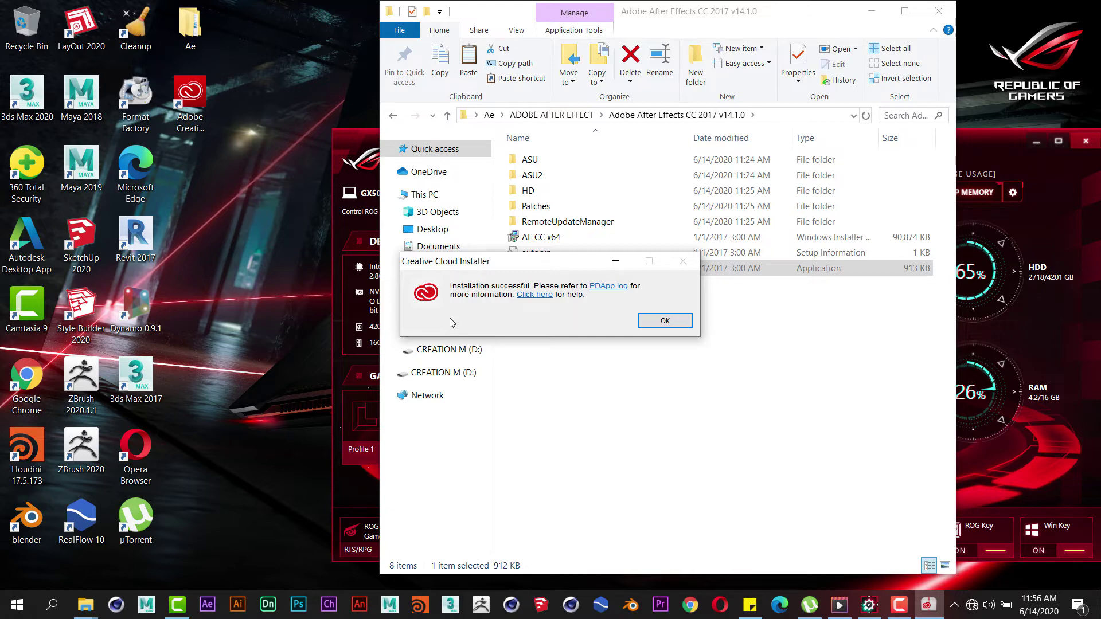
# Dismiss the Creative Cloud Installer dialog and go back to the Ae folder to open its Crack folder
pyautogui.click(660, 321)
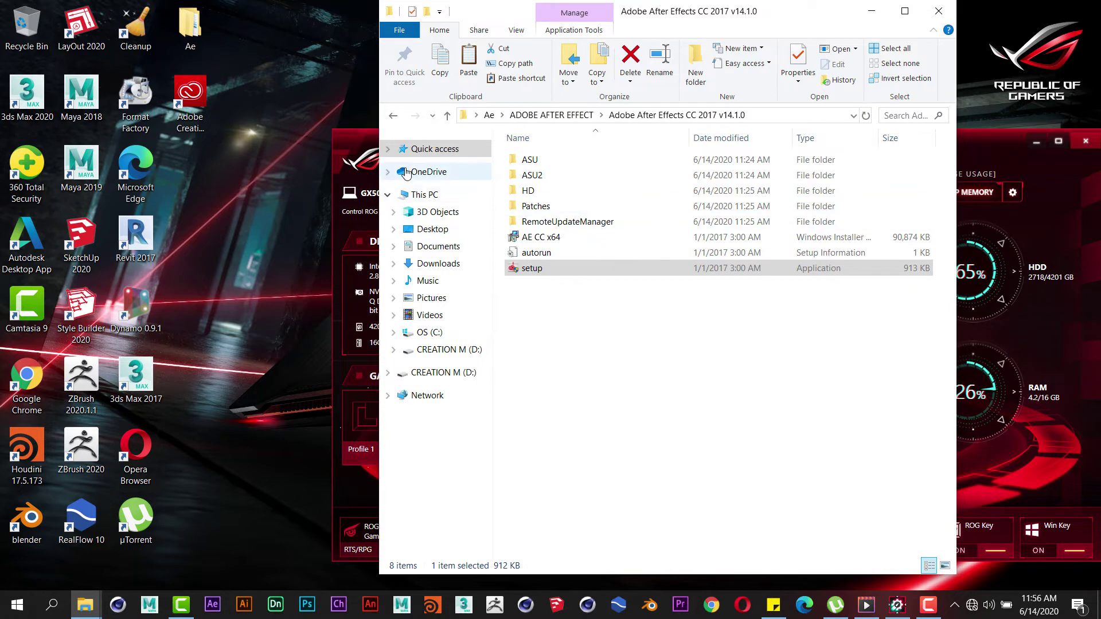
pyautogui.click(394, 117)
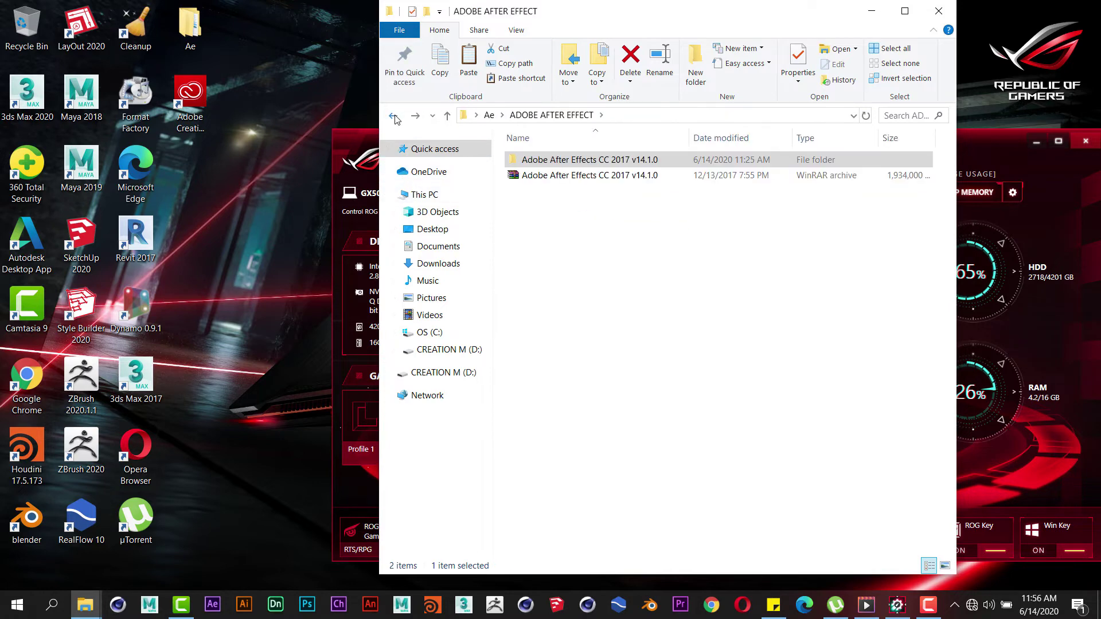
pyautogui.click(395, 116)
pyautogui.doubleClick(524, 177)
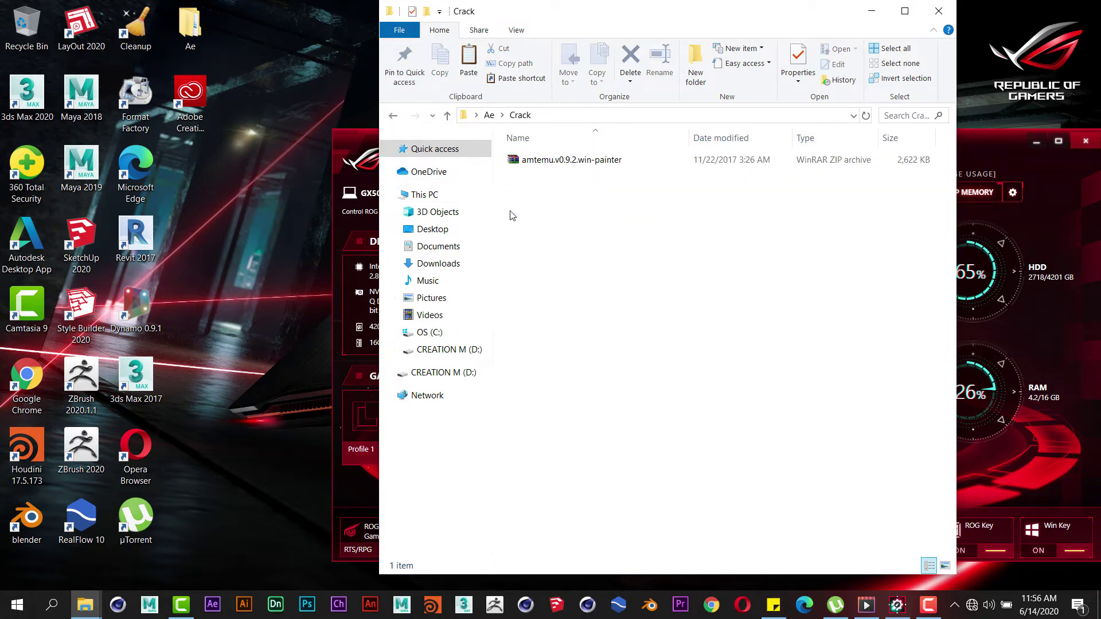
# Extract the amtemu.v0.9.2.win-painter archive into its default destination folder within Crack
pyautogui.click(550, 166)
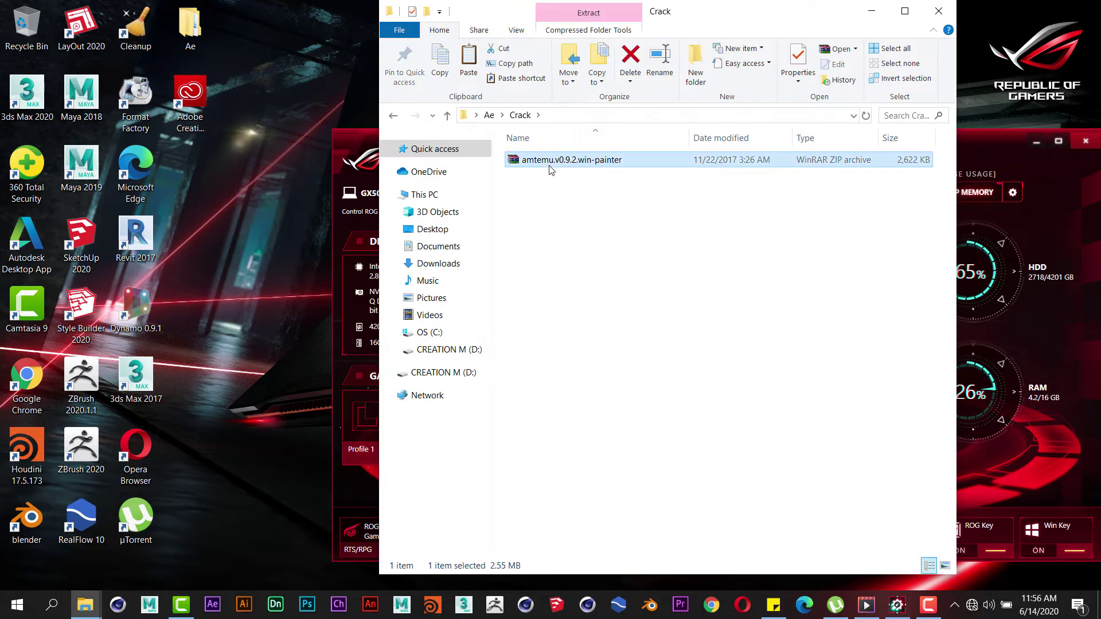
pyautogui.rightClick(550, 167)
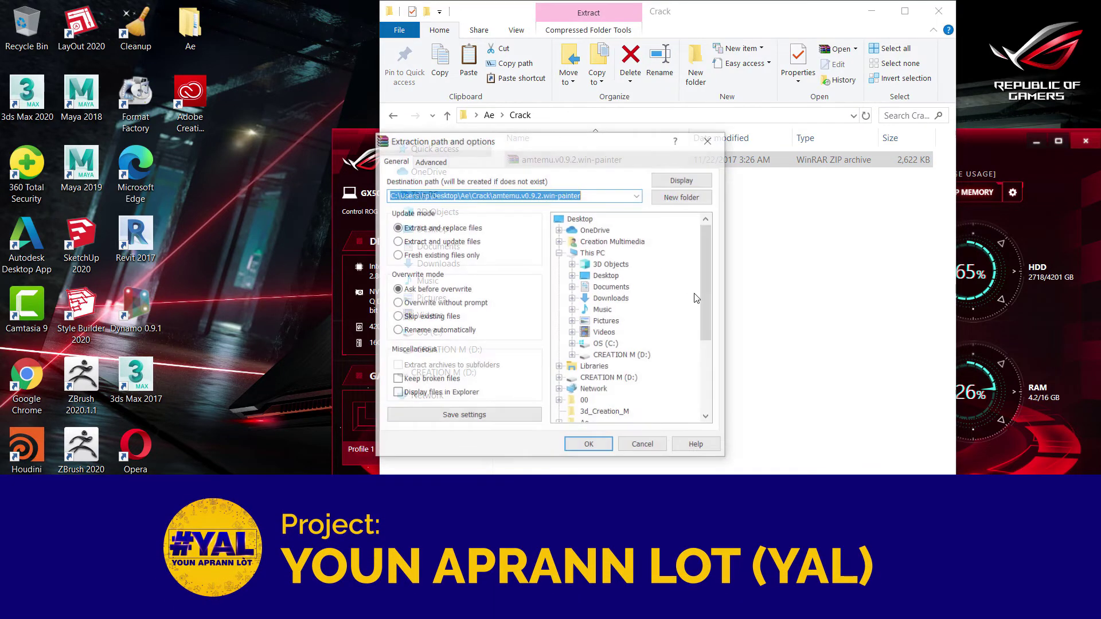
pyautogui.click(591, 447)
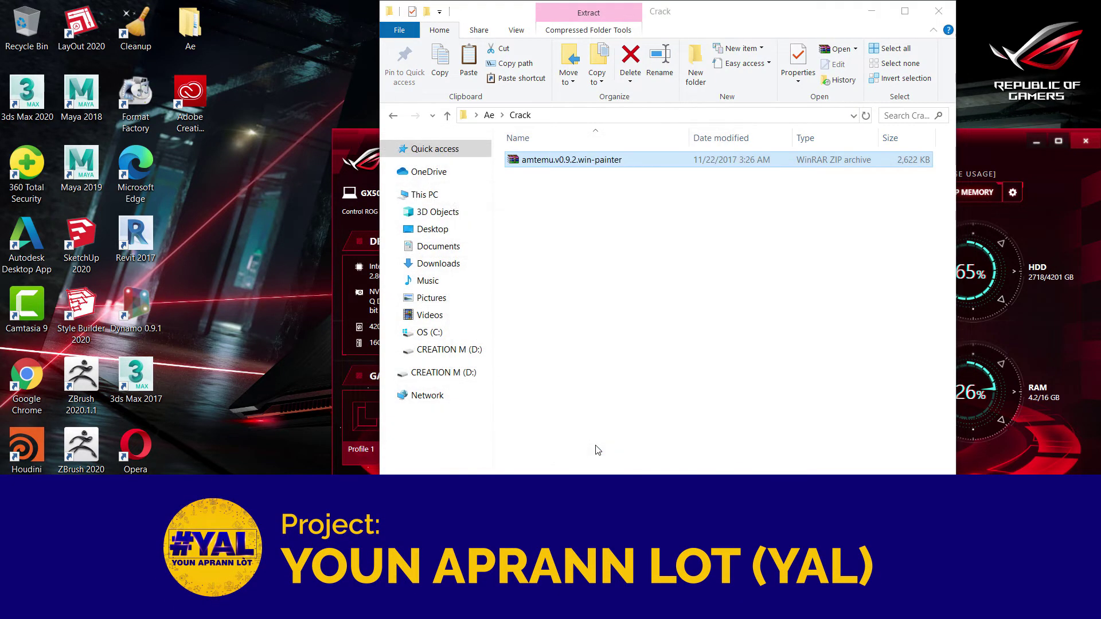
# Open the nested amtemu.v0.9.2.win-painter folders and run the amtemu.v0.9.2-painter application as administrator
pyautogui.doubleClick(554, 162)
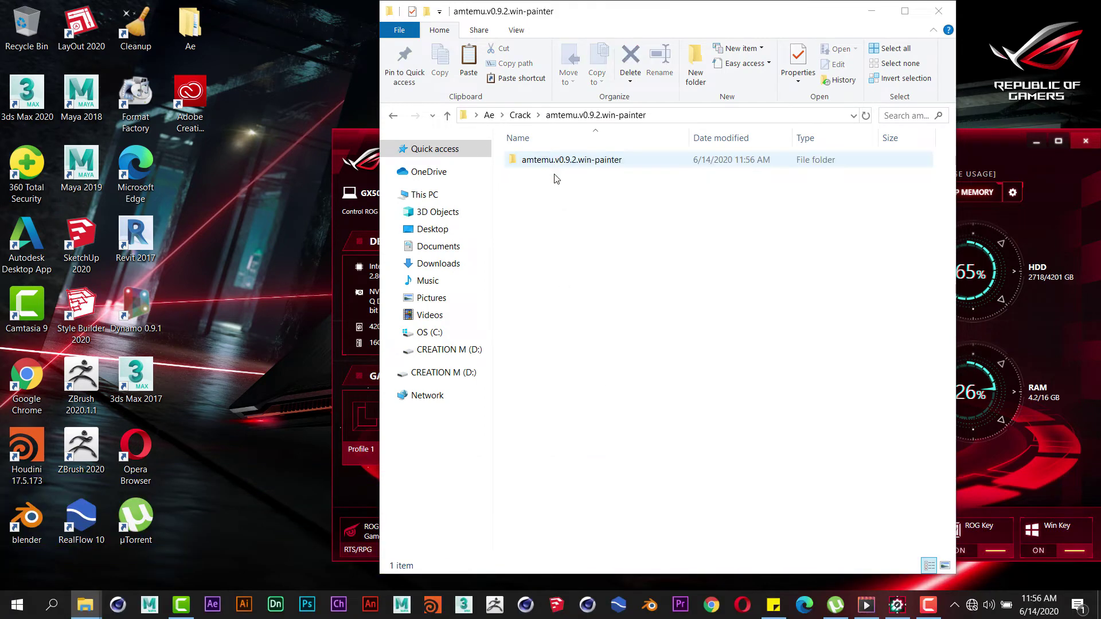
pyautogui.doubleClick(553, 161)
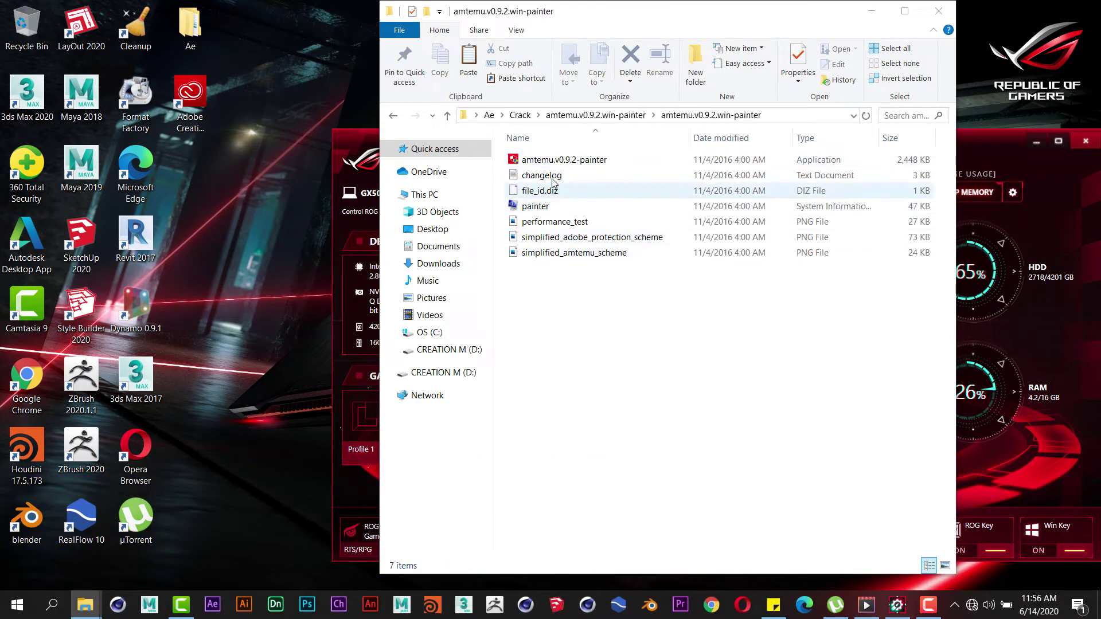
pyautogui.click(555, 160)
pyautogui.rightClick(555, 161)
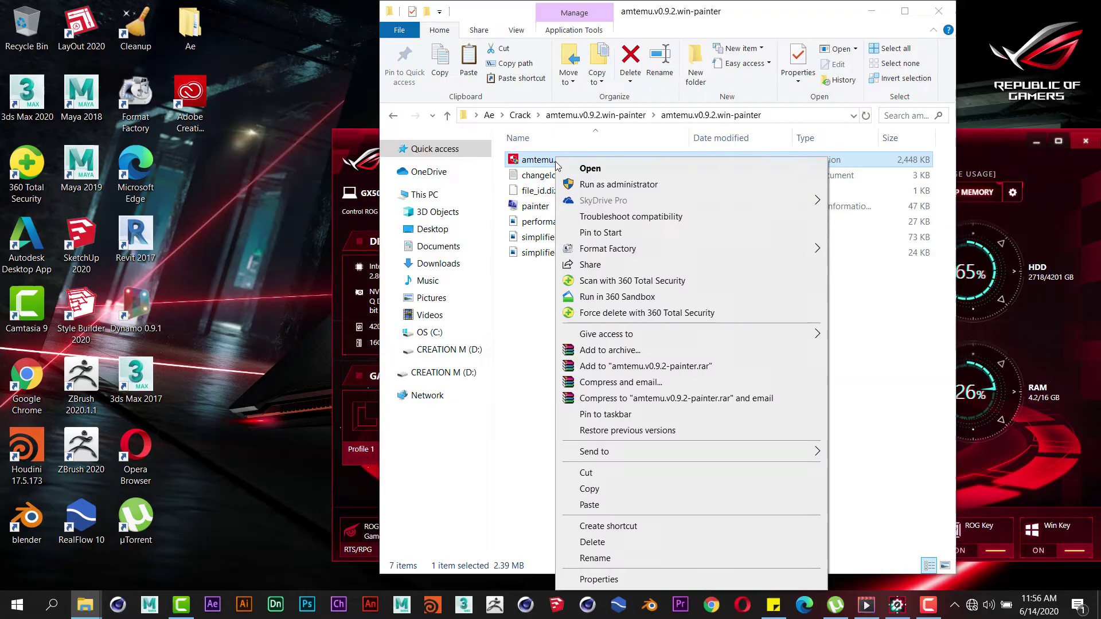
pyautogui.click(587, 184)
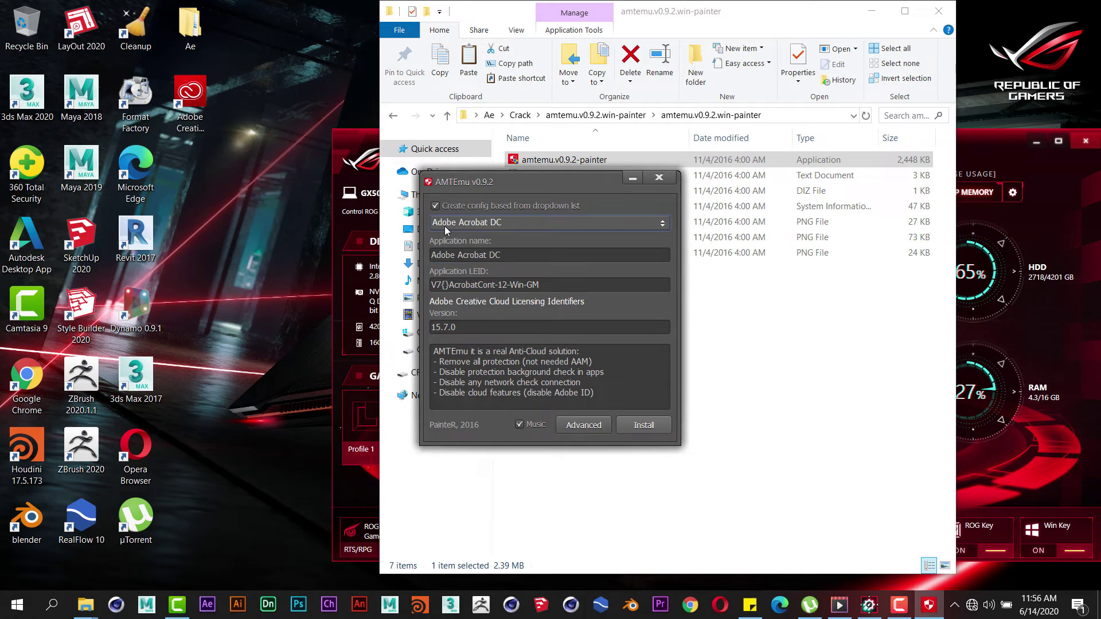
# Choose Adobe After Effects CC 2017 as the AMTEmu application configuration
pyautogui.click(445, 224)
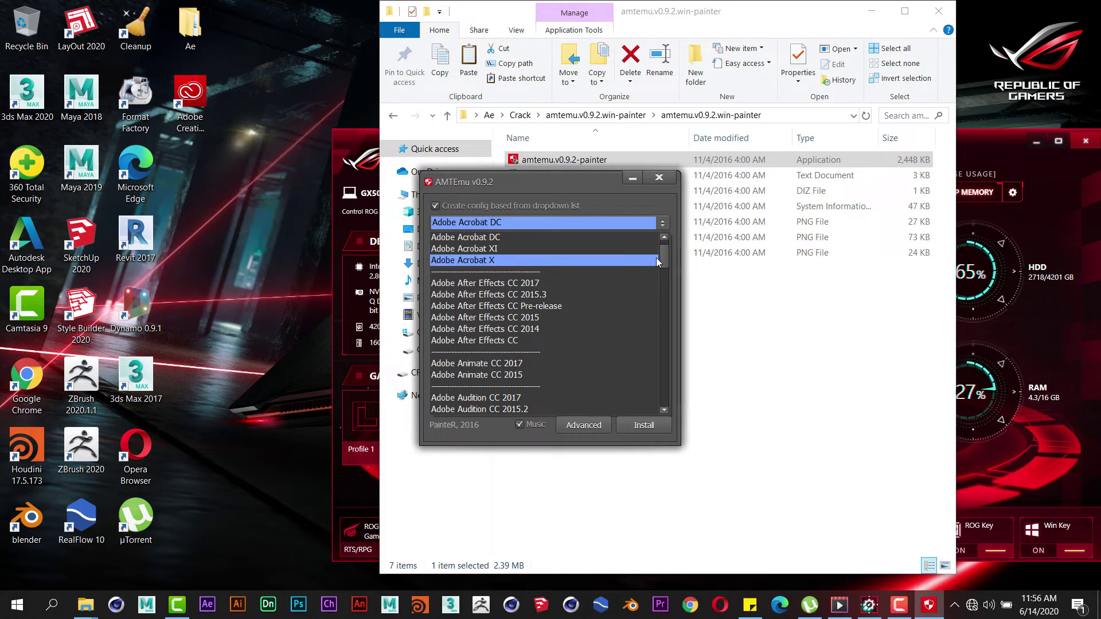
pyautogui.moveTo(659, 259)
pyautogui.mouseDown()
pyautogui.moveTo(670, 349)
pyautogui.moveTo(675, 259)
pyautogui.mouseUp()
pyautogui.click(585, 284)
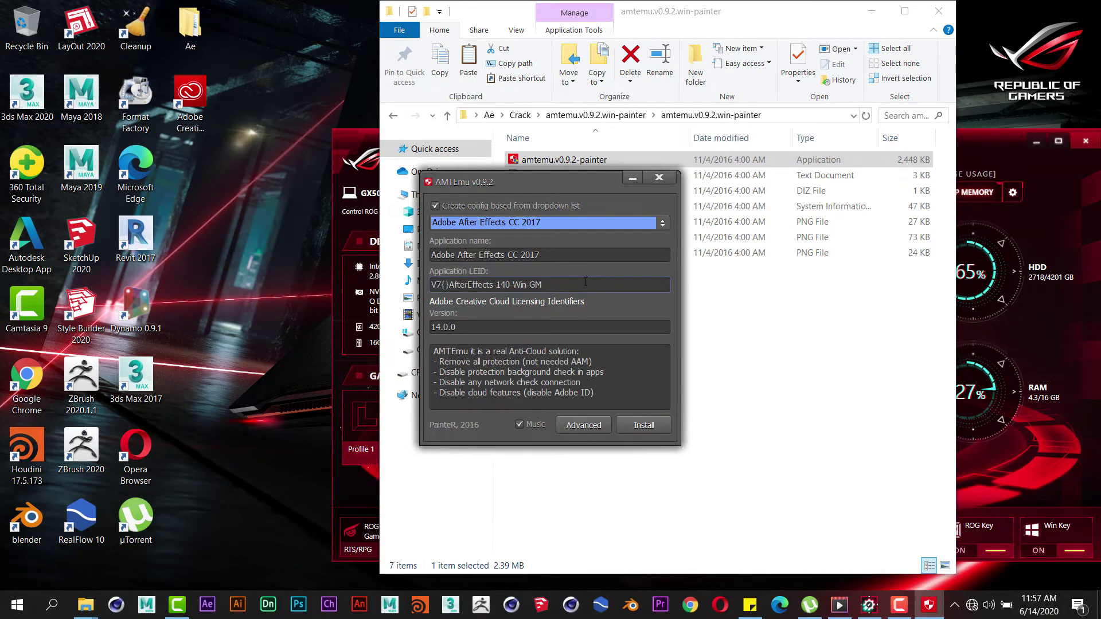
# Start the AMTEmu install and browse to Support Files under Program Files, Adobe, Adobe After Effects CC 2017 on the C: drive
pyautogui.click(643, 426)
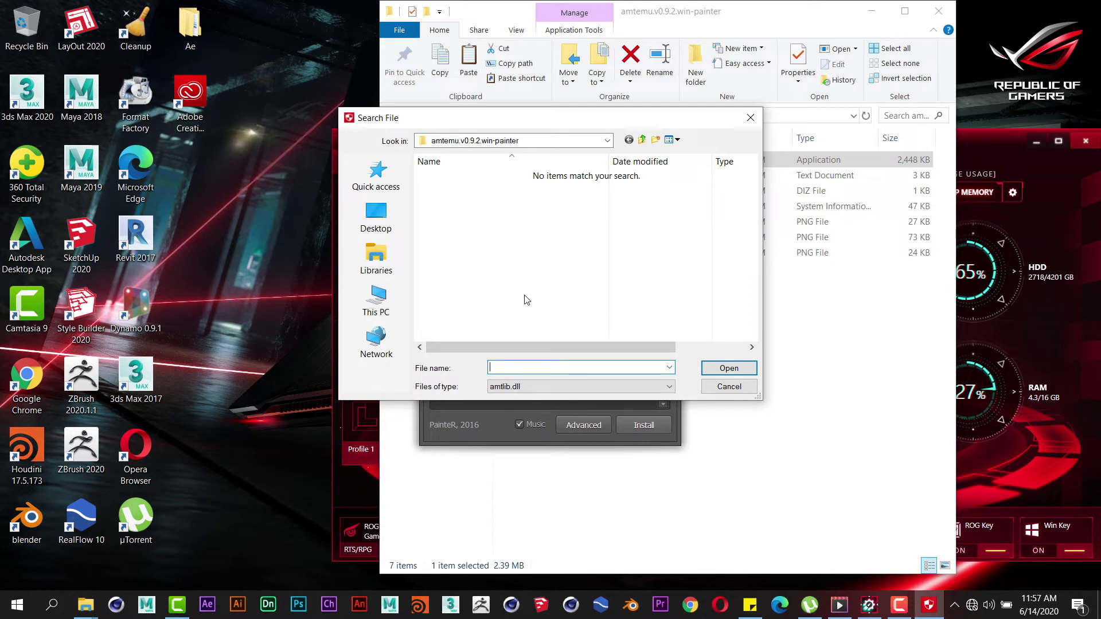
pyautogui.click(394, 310)
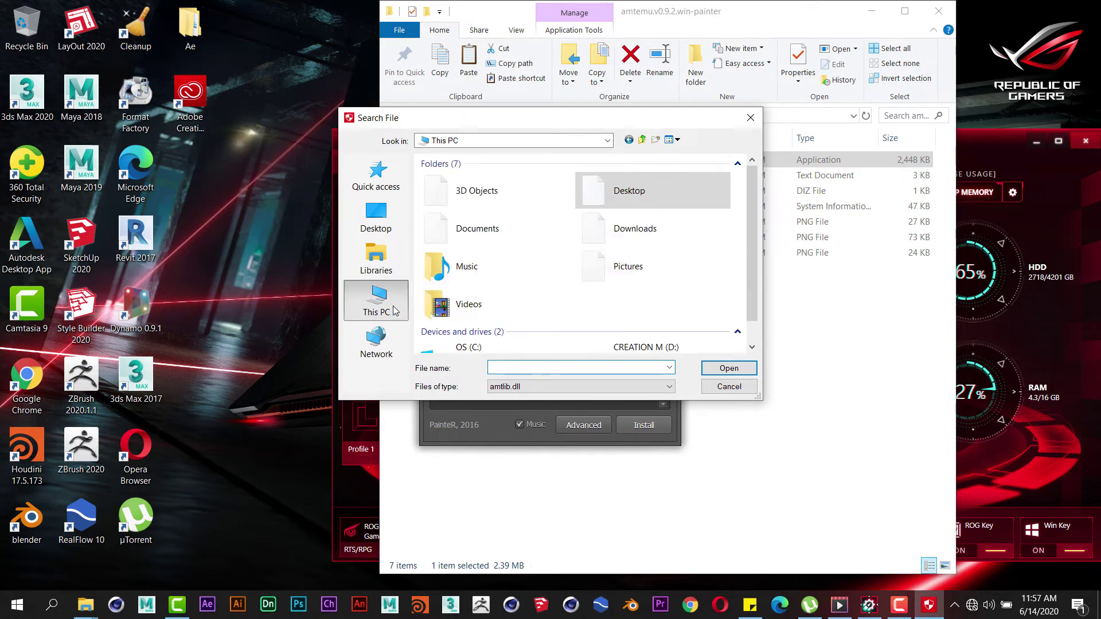
pyautogui.scroll(-1, 751, 254)
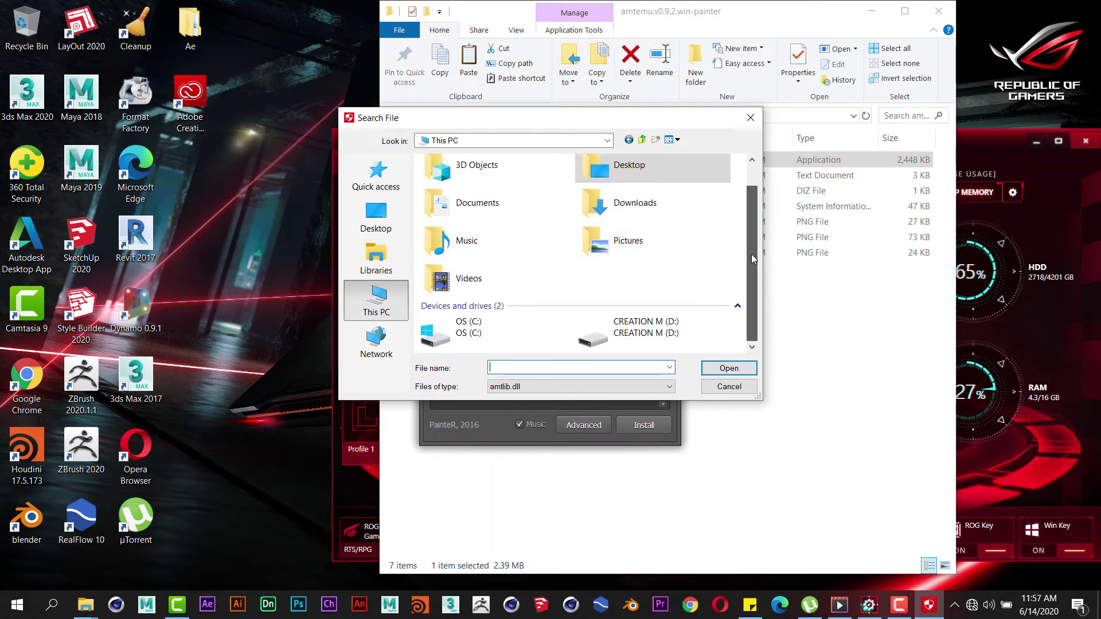
pyautogui.doubleClick(513, 334)
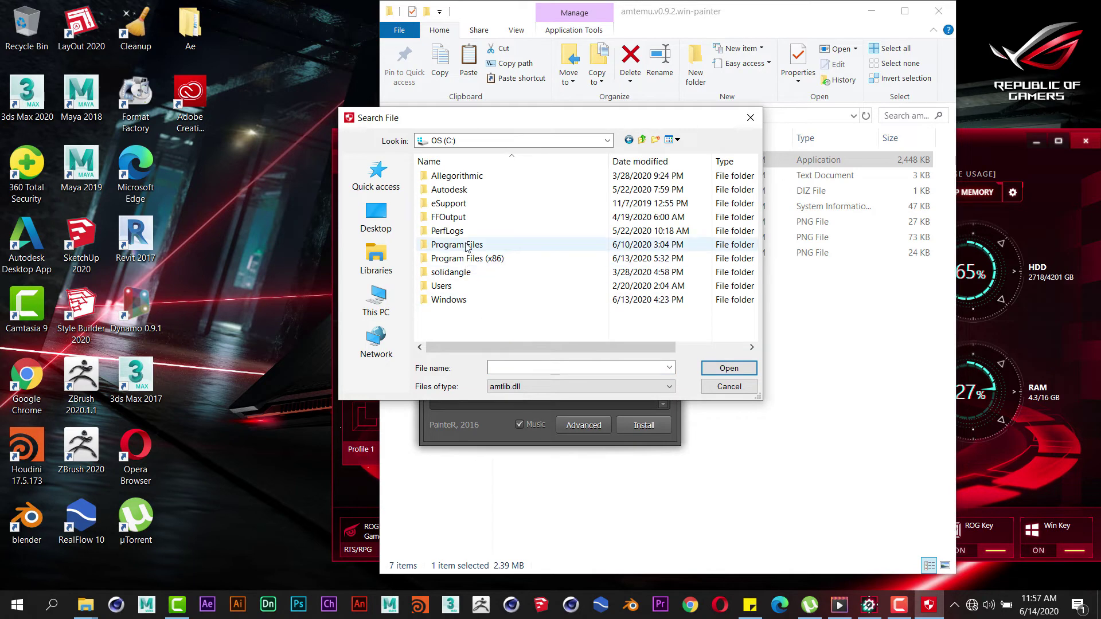
pyautogui.doubleClick(467, 245)
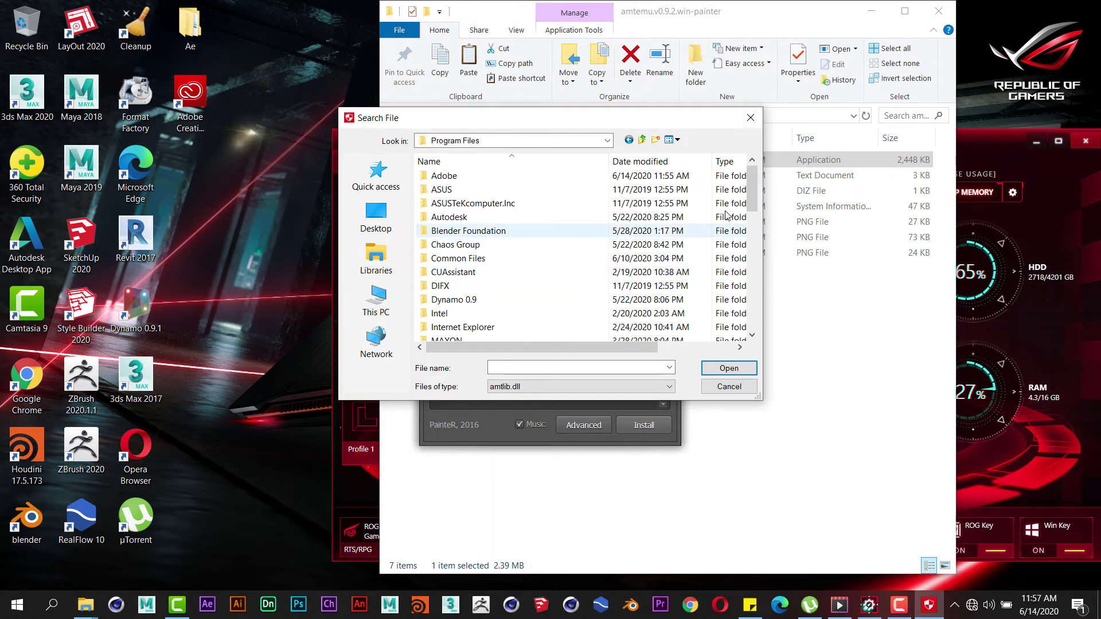
pyautogui.moveTo(753, 192)
pyautogui.mouseDown()
pyautogui.moveTo(754, 228)
pyautogui.moveTo(753, 193)
pyautogui.mouseUp()
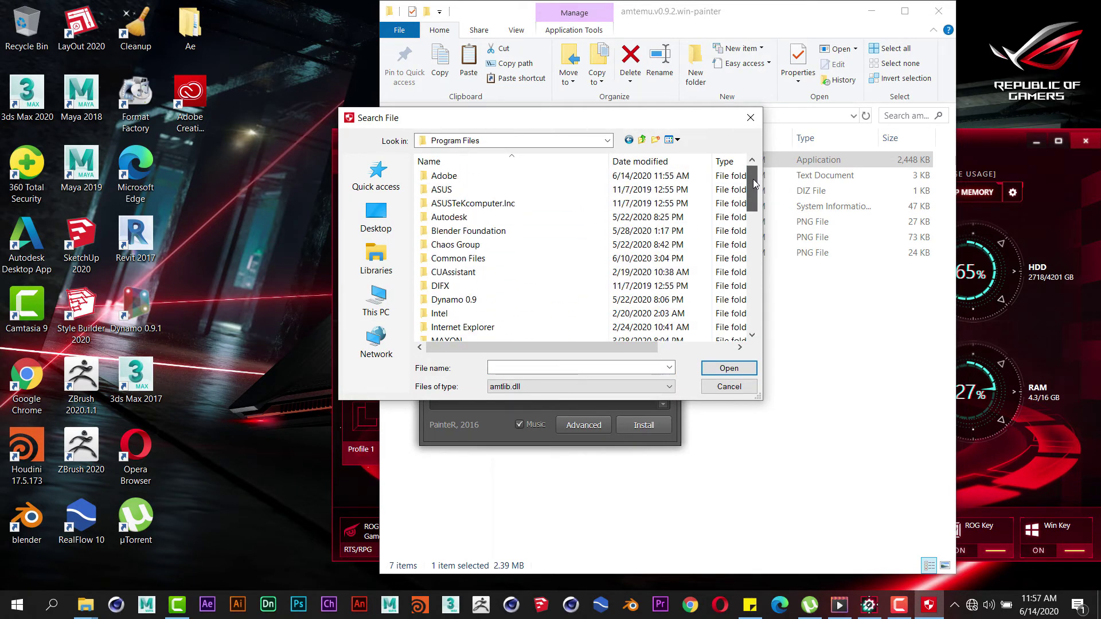
pyautogui.doubleClick(539, 177)
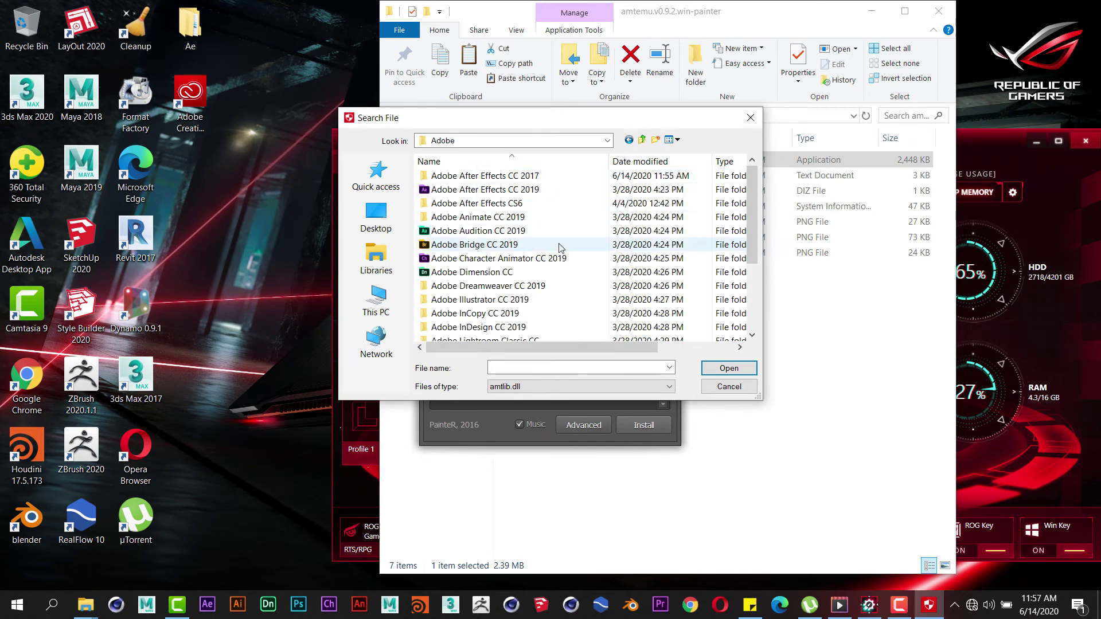
pyautogui.doubleClick(549, 178)
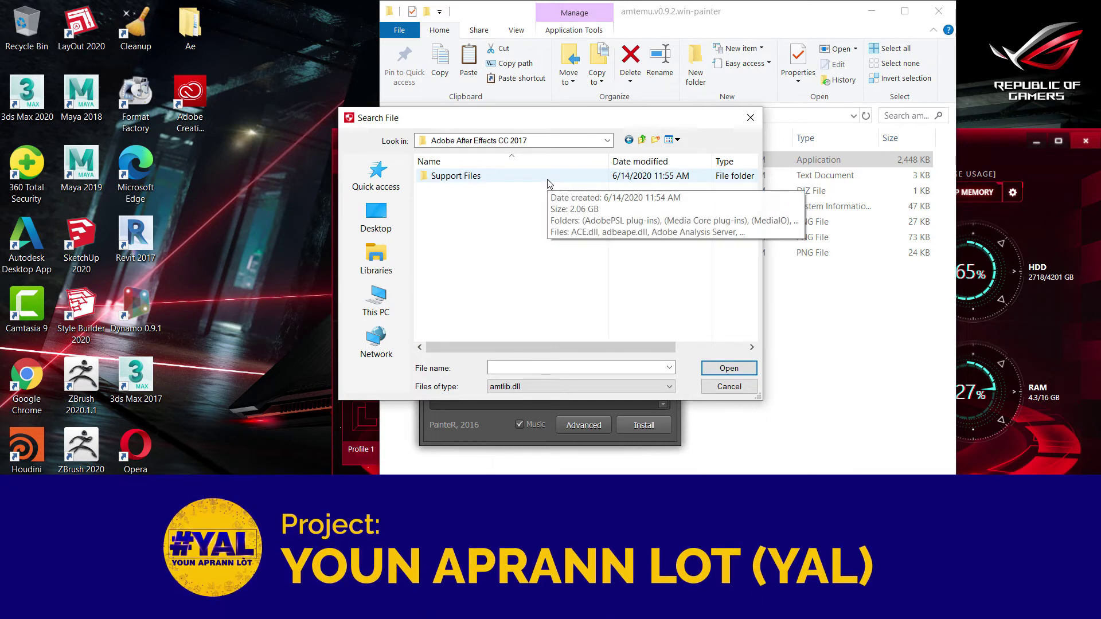
pyautogui.doubleClick(548, 180)
# Select and open amtlib.dll as the file for AMTEmu to process, and move the AMTEmu window slightly aside
pyautogui.moveTo(753, 195); pyautogui.dragTo(755, 293)
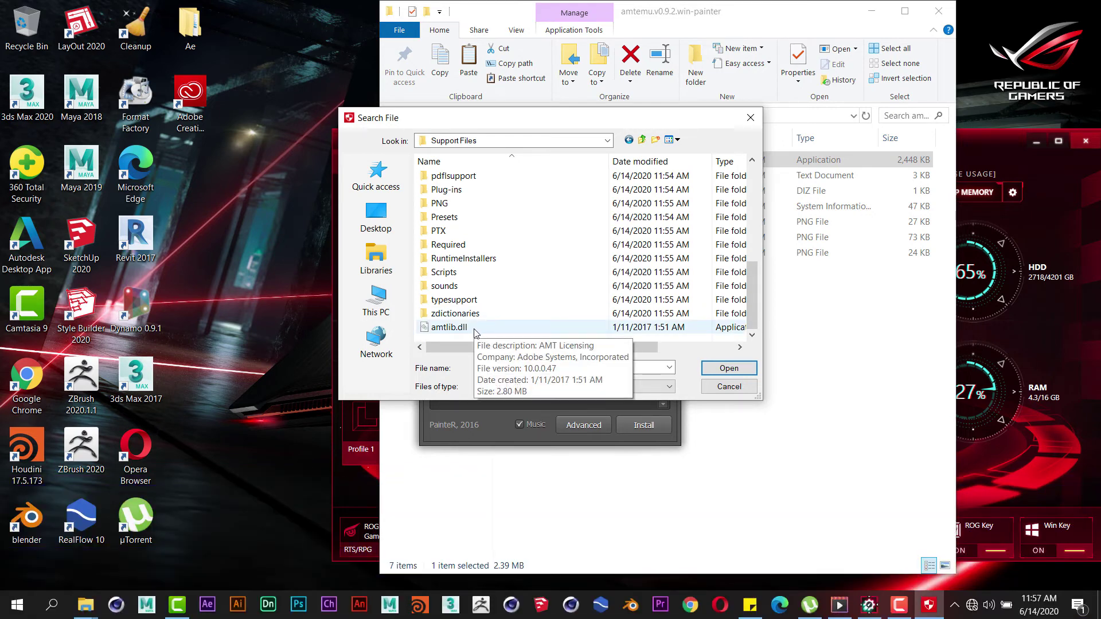
pyautogui.click(476, 329)
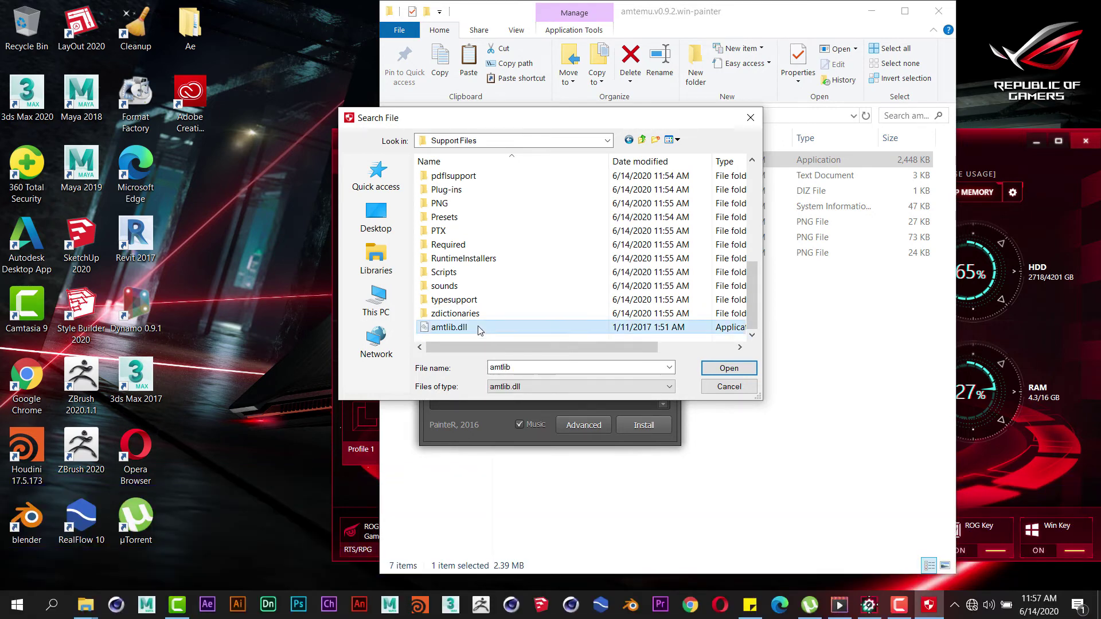
pyautogui.click(729, 368)
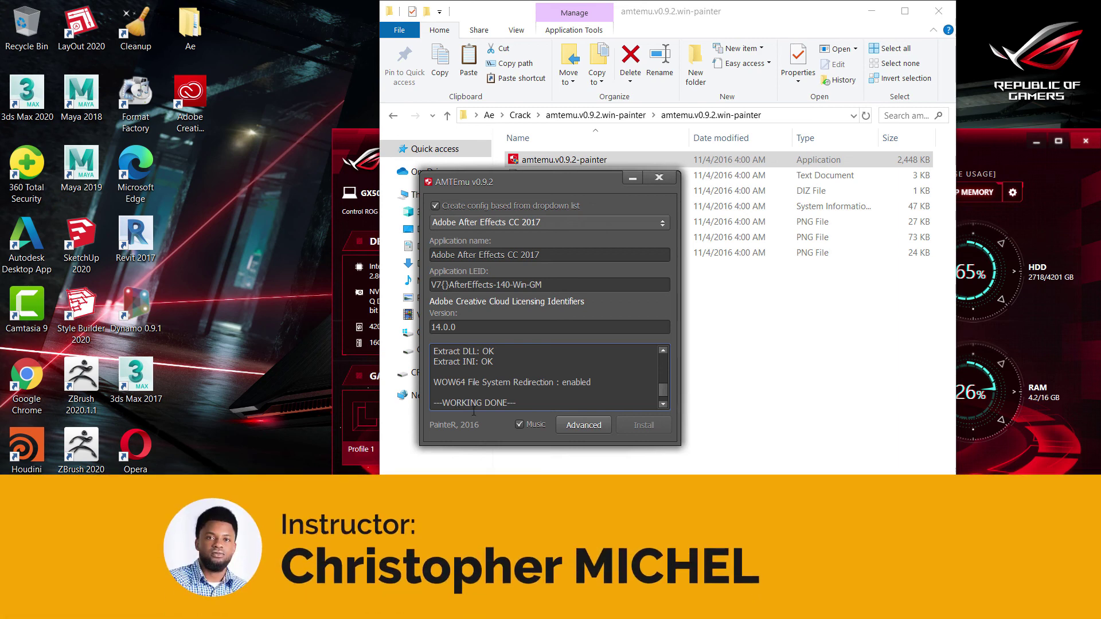
pyautogui.moveTo(509, 184); pyautogui.dragTo(472, 181)
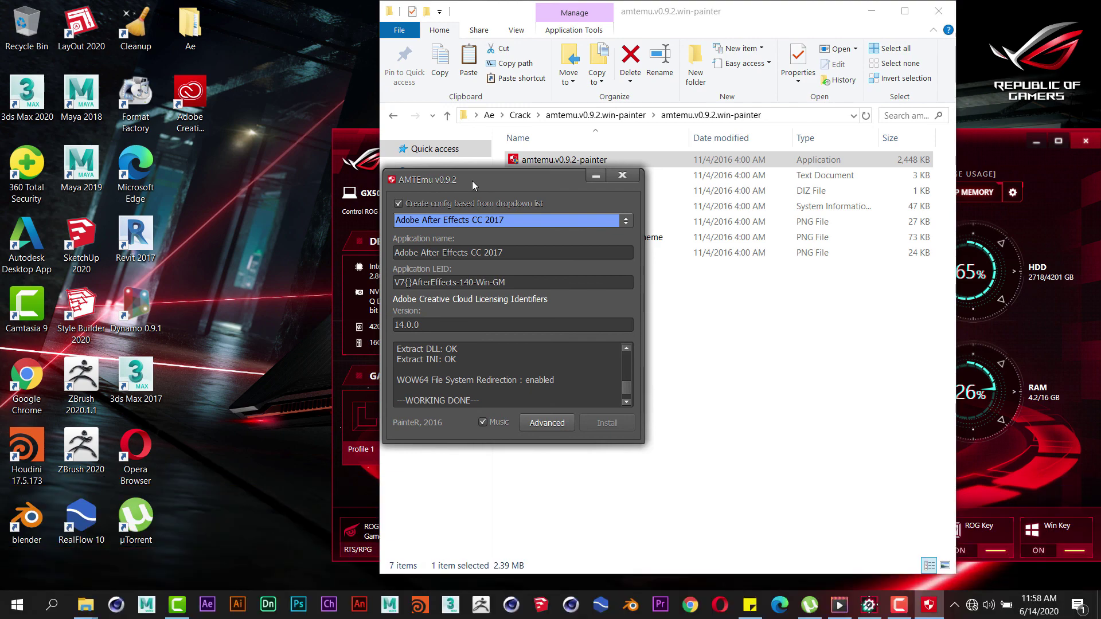